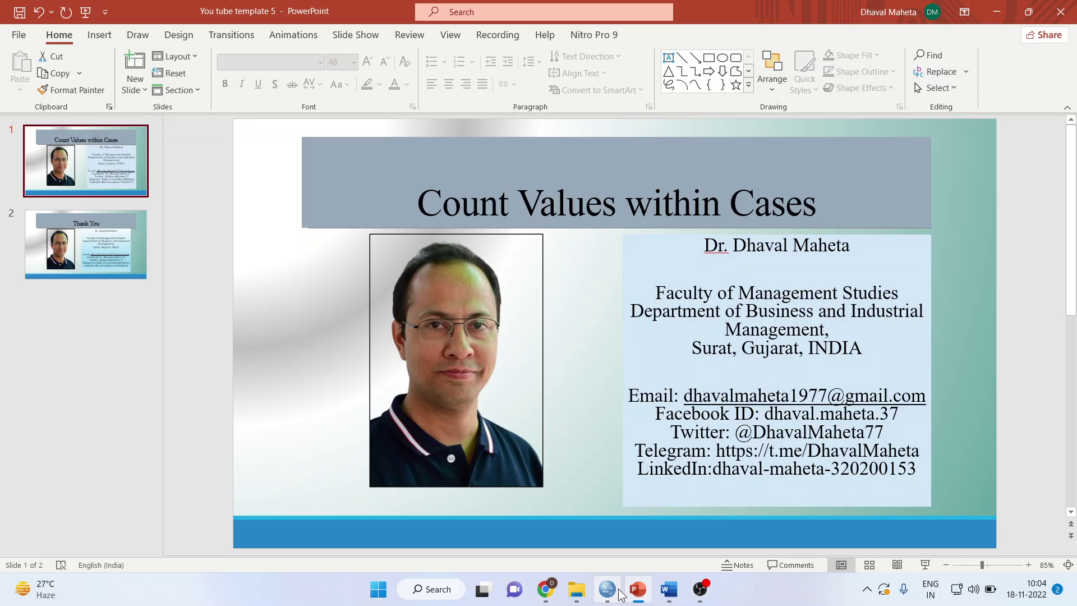
Step: Switch from the PowerPoint title slide to questionnaire.sav in SPSS Statistics
left_click(607, 589)
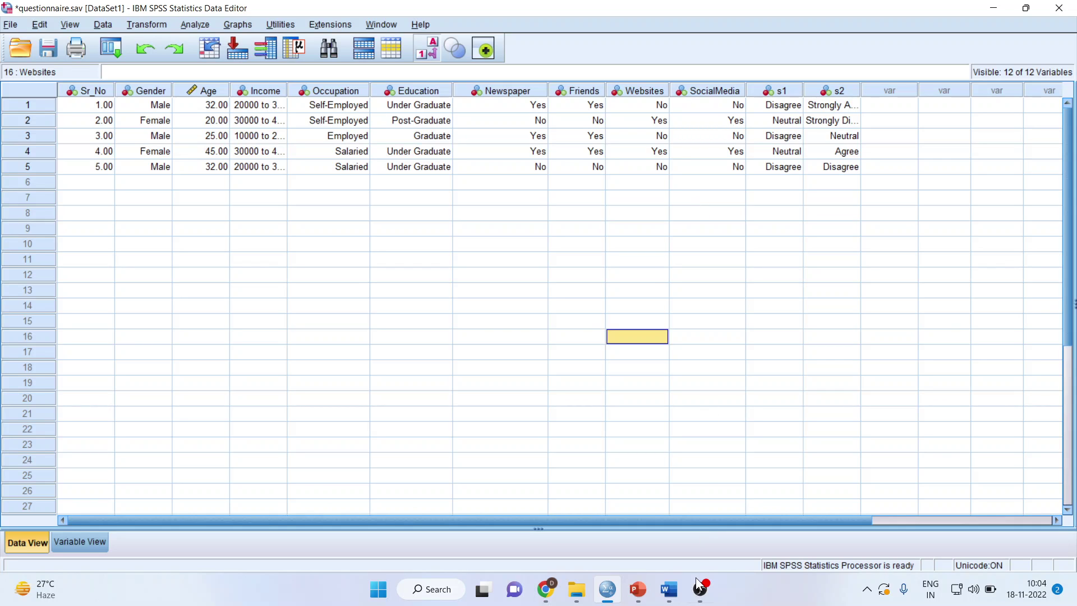
Step: Bring up the Word questionnaire and walk through its items, starting with the Age question
left_click(668, 589)
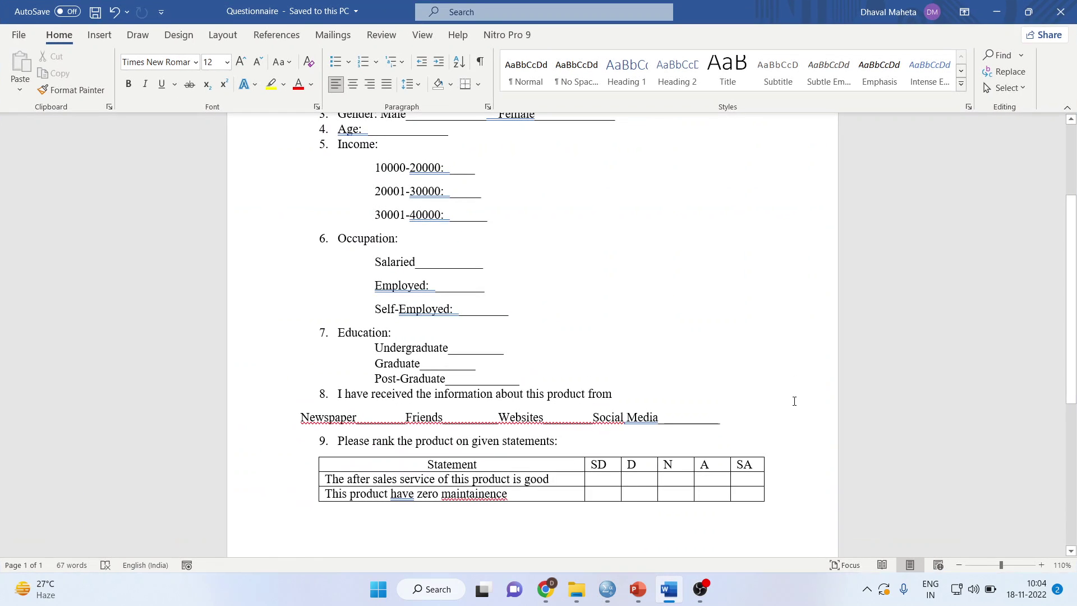
scroll(794, 400, "up", 3)
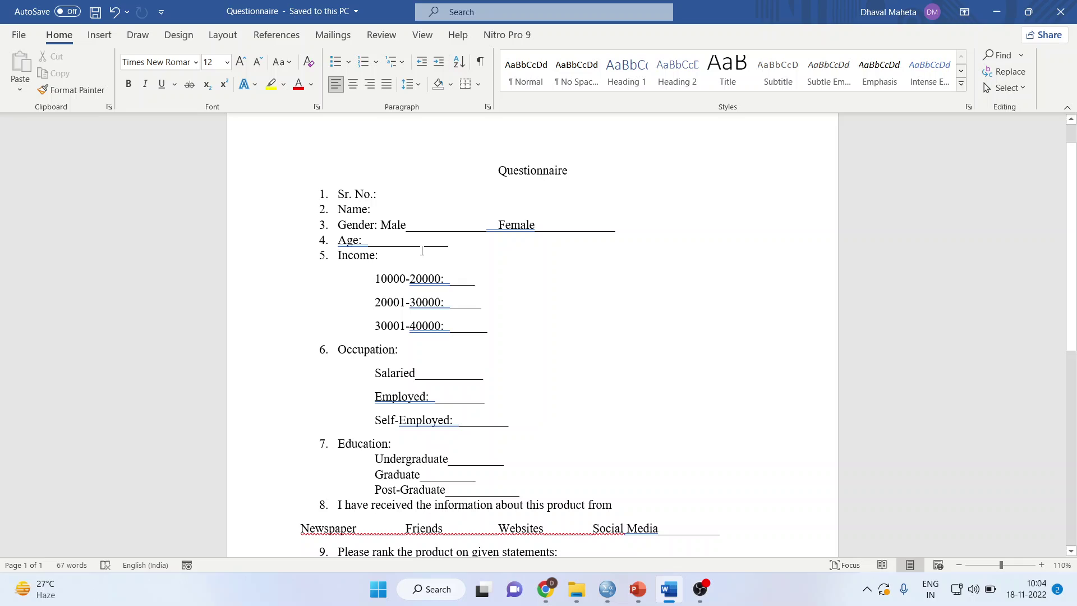
left_click(353, 240)
scroll(377, 457, "down", 2)
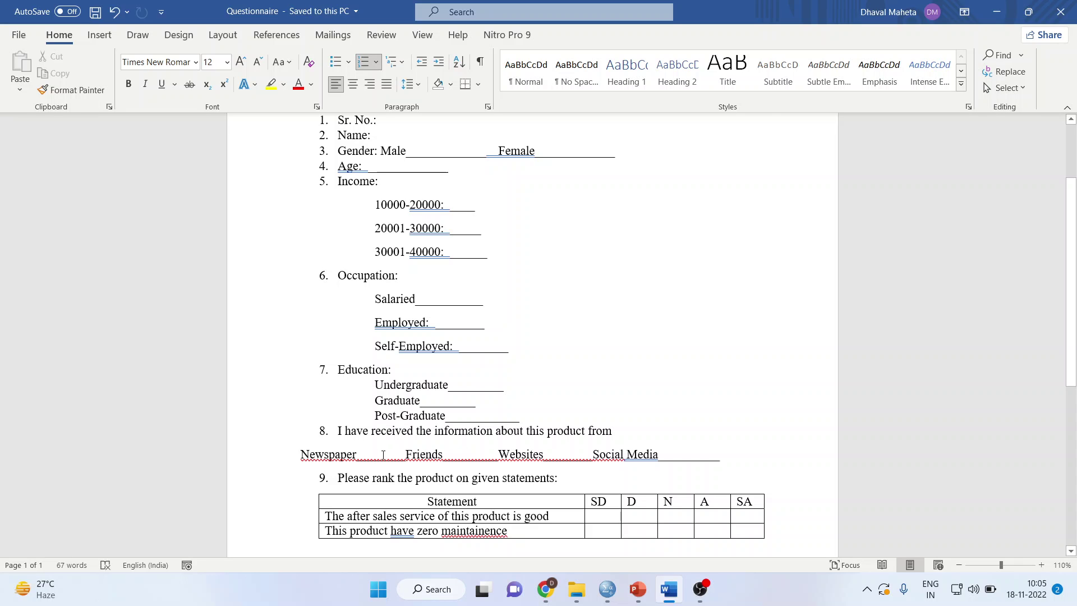
Step: Back in SPSS, review rows 1 and 2's Newspaper, Friends, Websites and SocialMedia answers
left_click(608, 589)
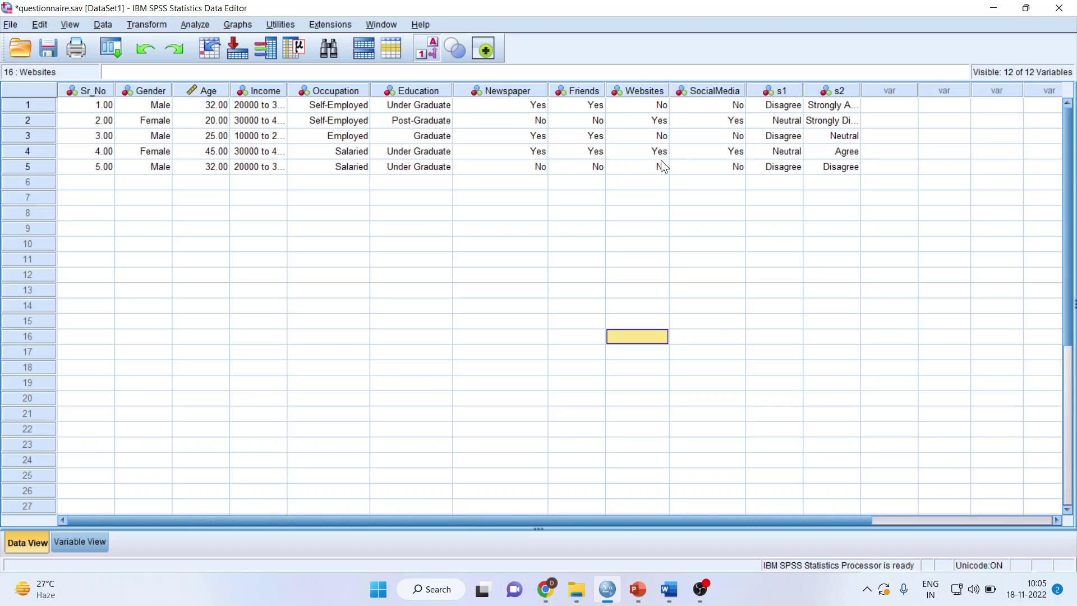
left_click(521, 105)
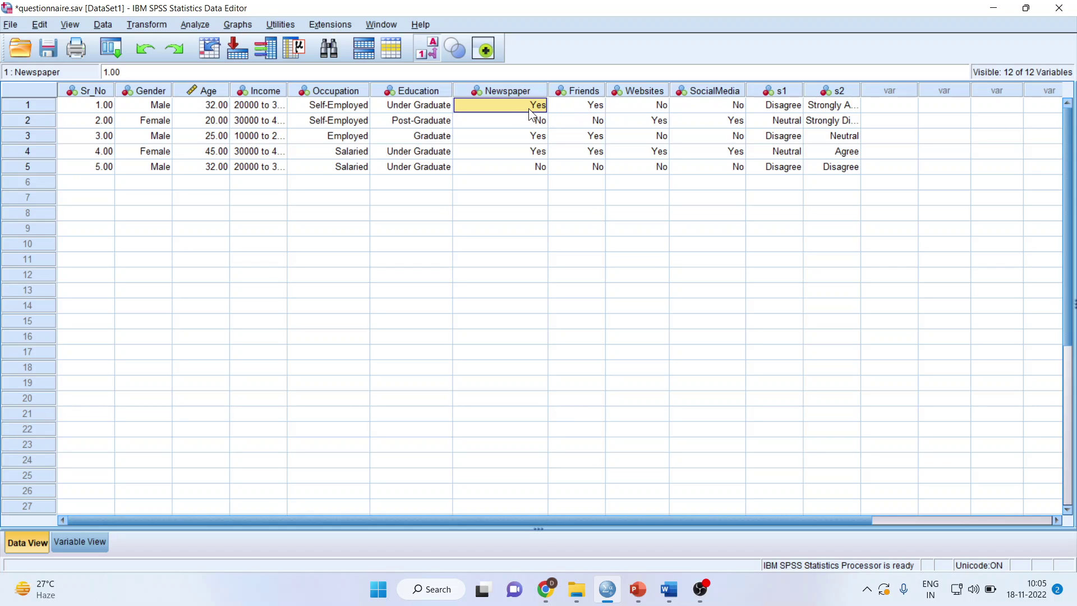
left_click(595, 105)
left_click(645, 106)
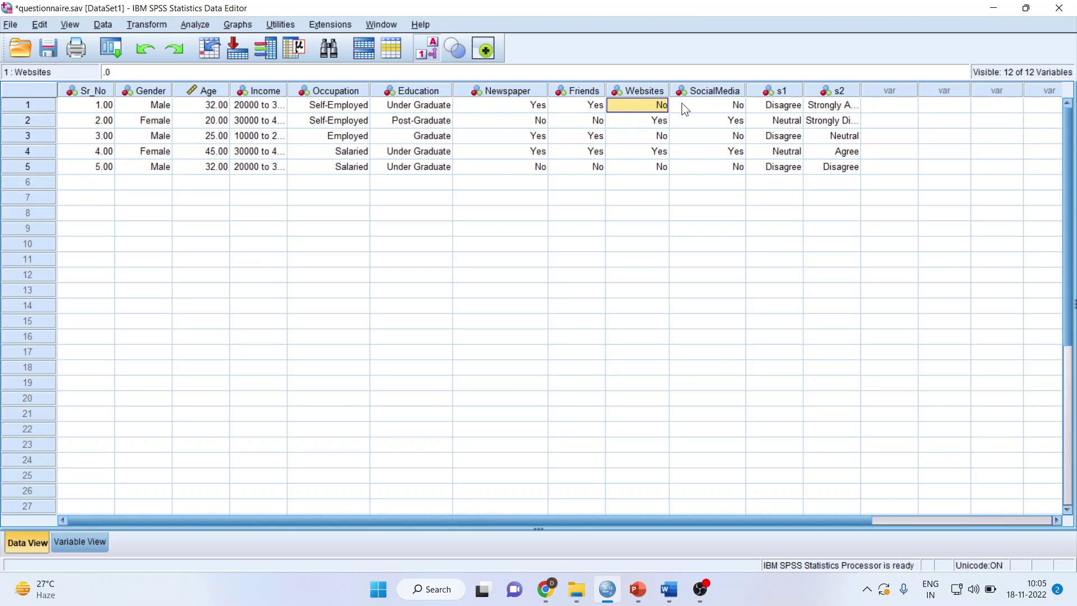
left_click(724, 104)
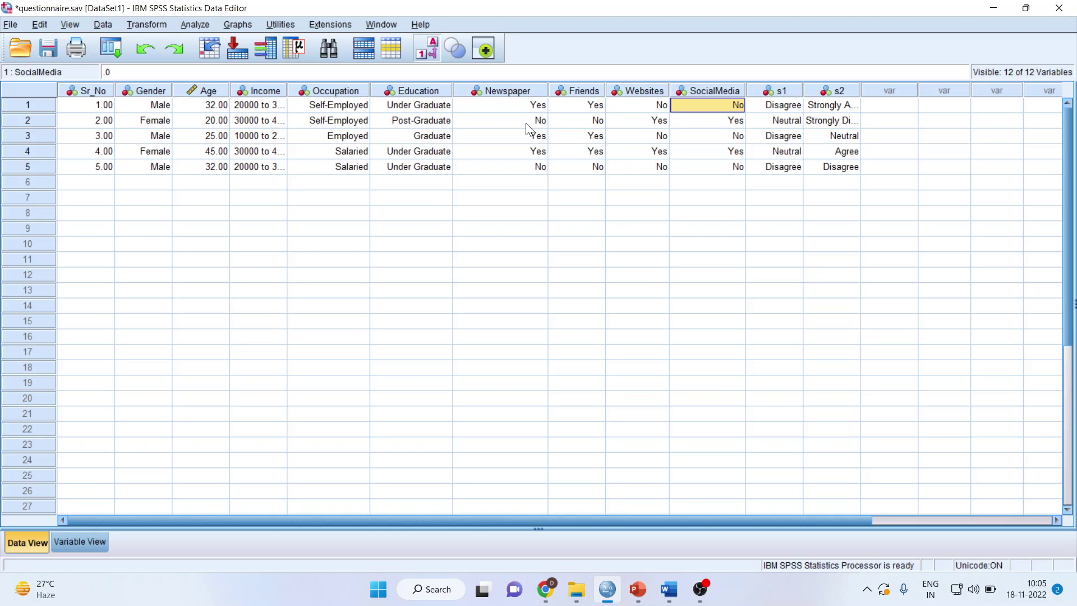
left_click(640, 121)
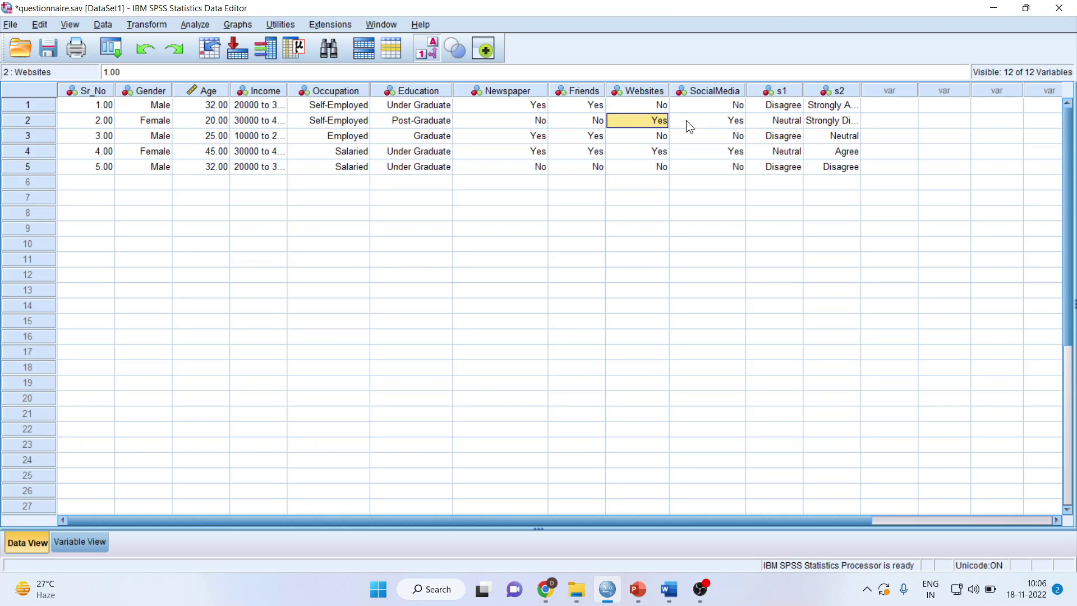
left_click(712, 124)
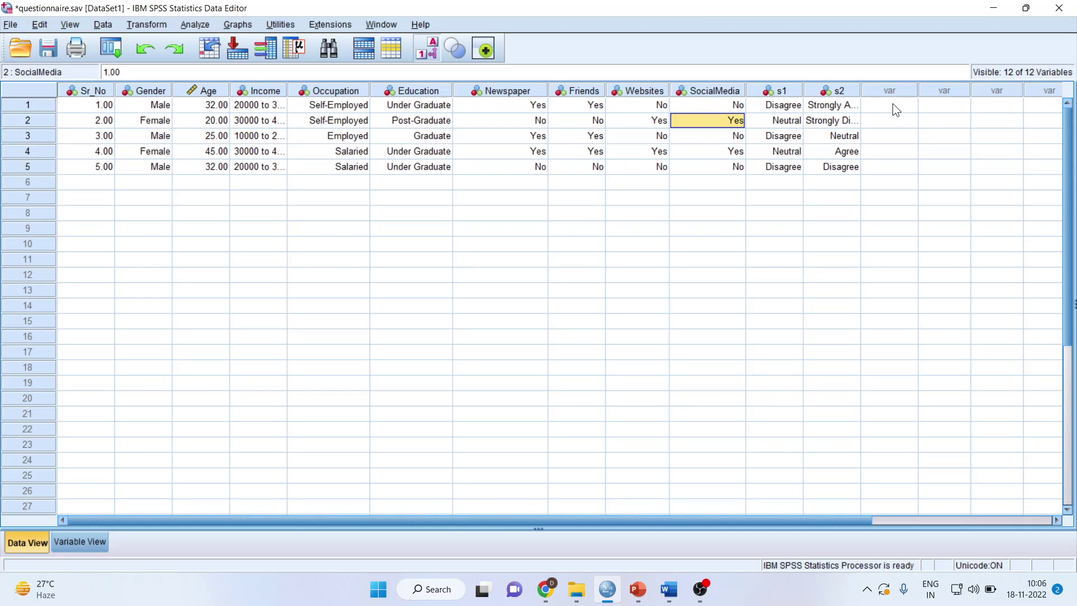
Step: Mark the empty column for the new count and the four source columns Newspaper–SocialMedia
left_click_drag(896, 110, 895, 137)
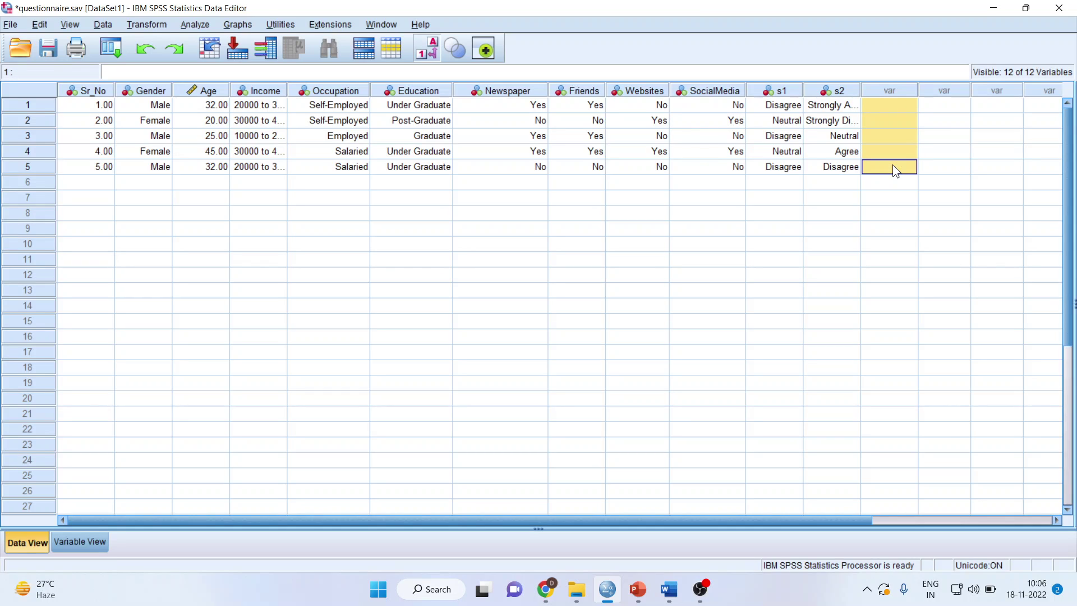
left_click_drag(515, 181, 694, 182)
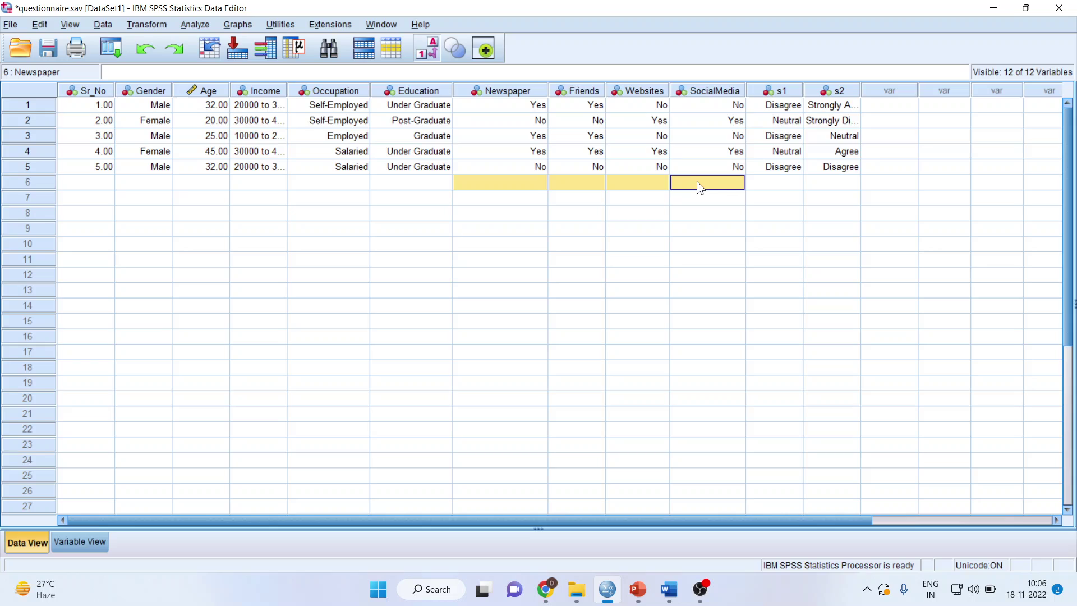
left_click(892, 107)
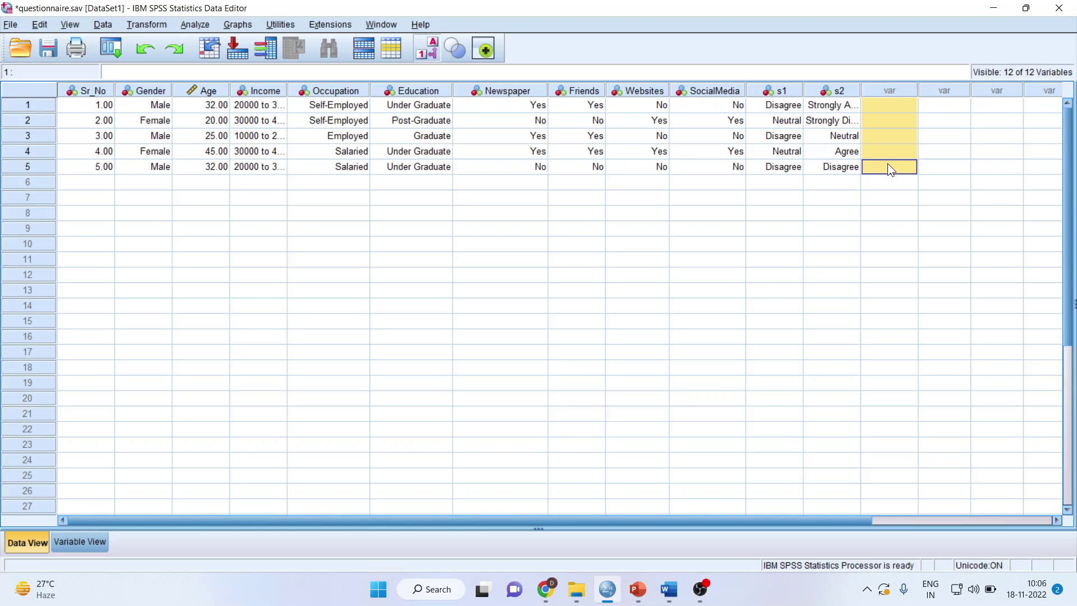
left_click_drag(493, 181, 696, 186)
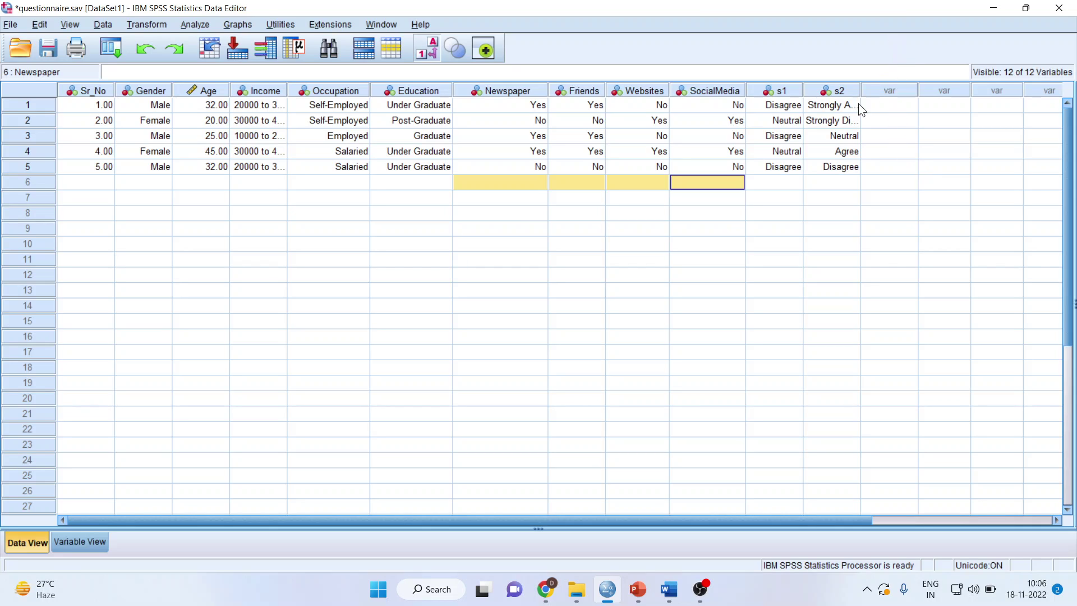
left_click(886, 106)
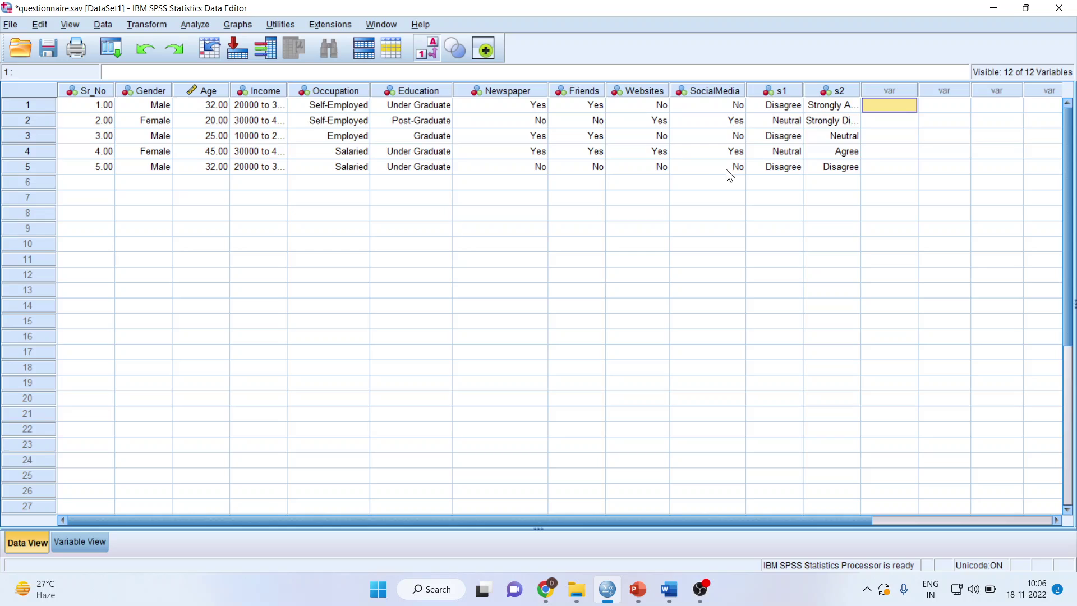
Step: Recheck the Yes/No answers in rows 1, 2 and 4 of the source columns
left_click(540, 102)
left_click(598, 105)
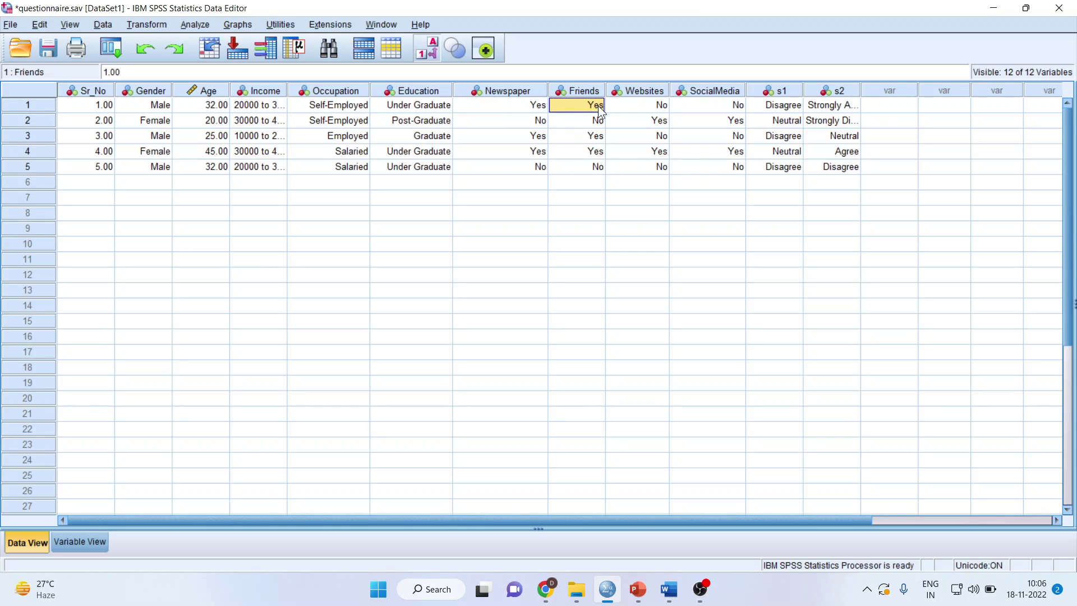
left_click(655, 124)
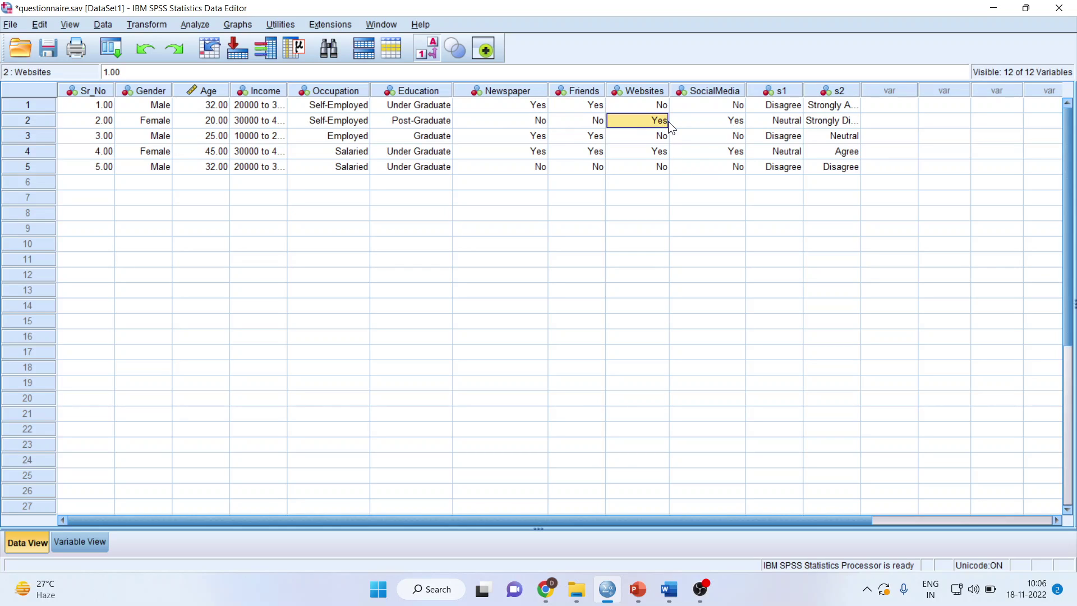
left_click(703, 117)
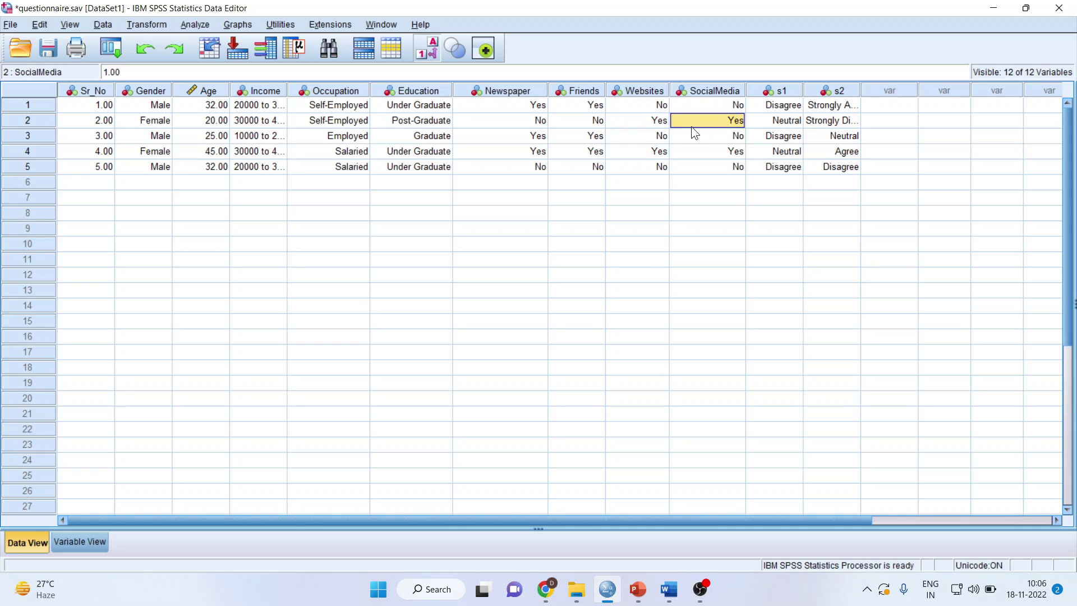
left_click(523, 155)
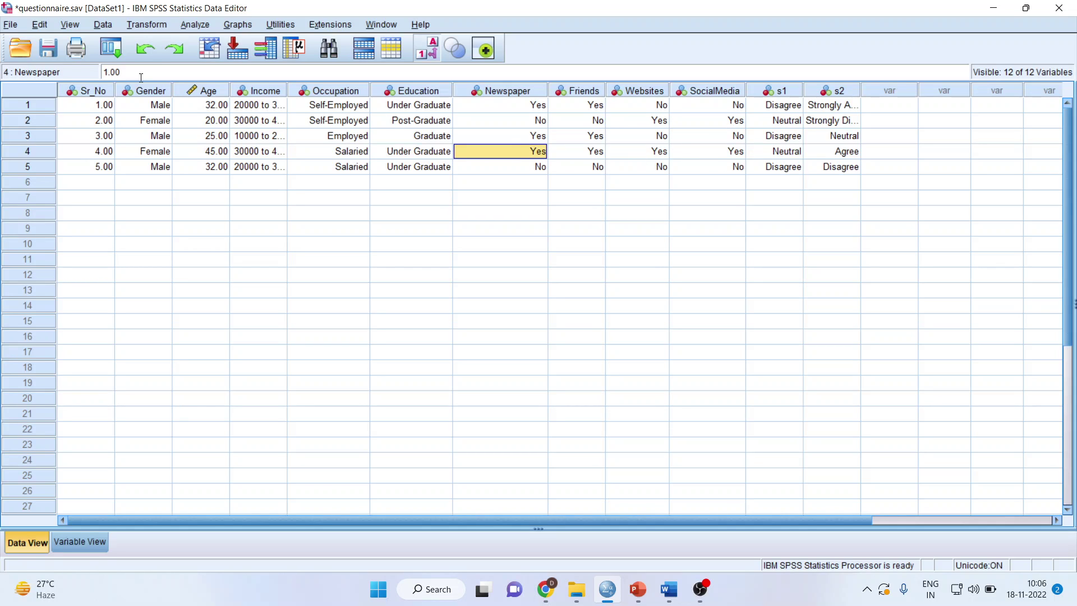
Step: Start Count Values within Cases and reset its previous settings
left_click(198, 24)
mouse_move(155, 27)
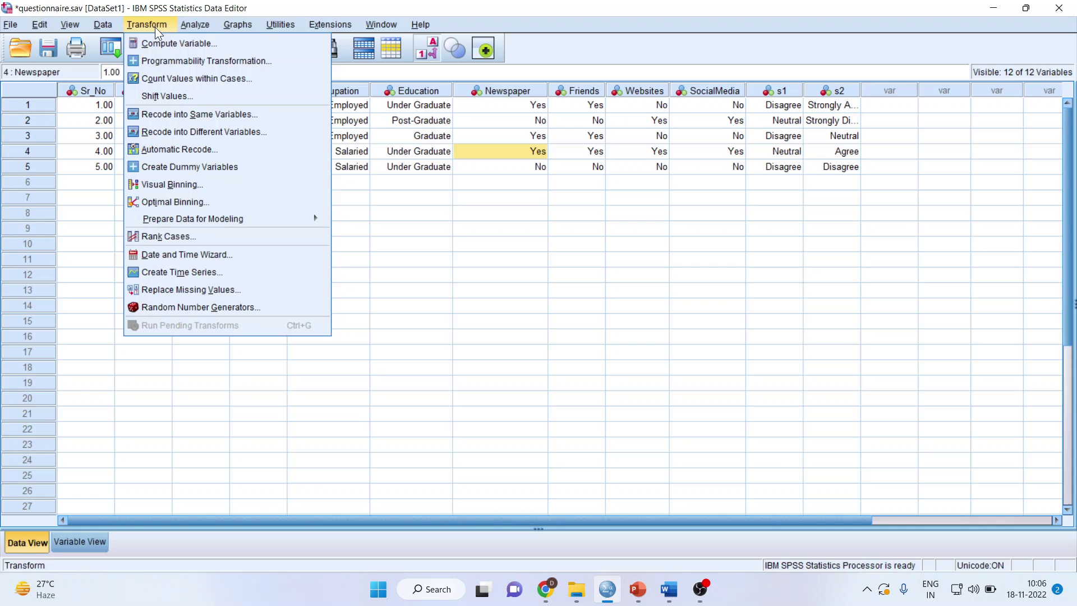
left_click(191, 79)
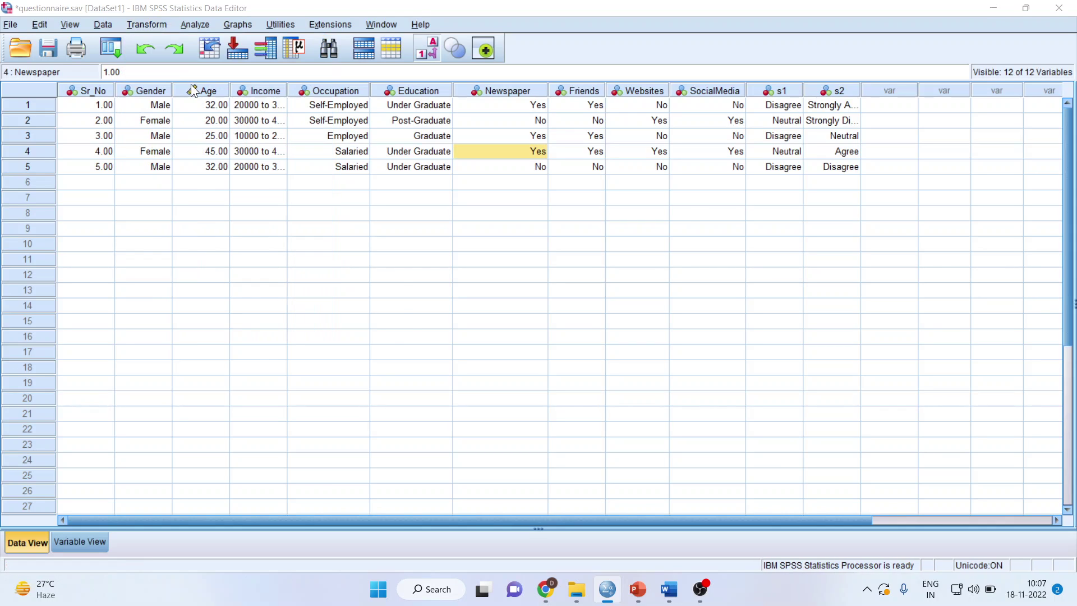
left_click(541, 373)
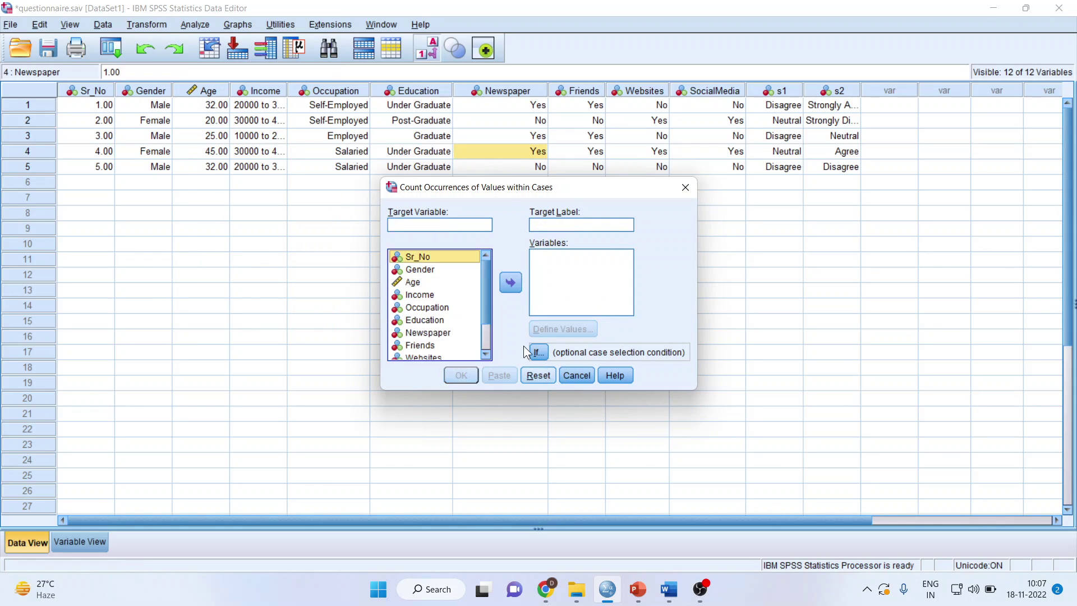
Step: Name the target variable Information and give it the label Information
left_click(423, 225)
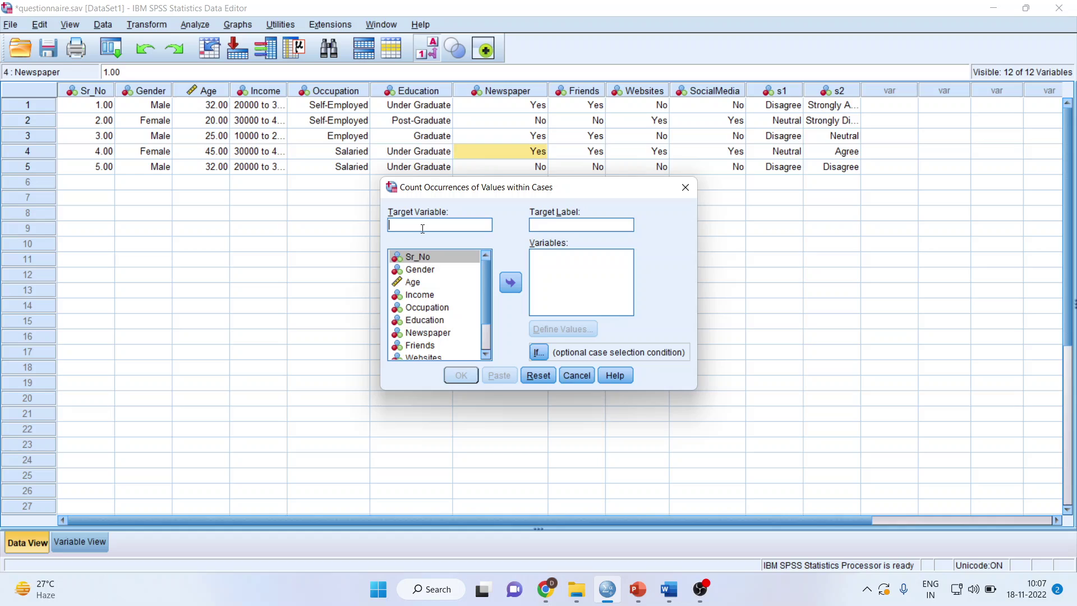
type("Information")
left_click(546, 223)
type("Information")
Step: Add Newspaper, Friends, Websites and SocialMedia as the numeric variables to count
scroll(488, 297, "down", 1)
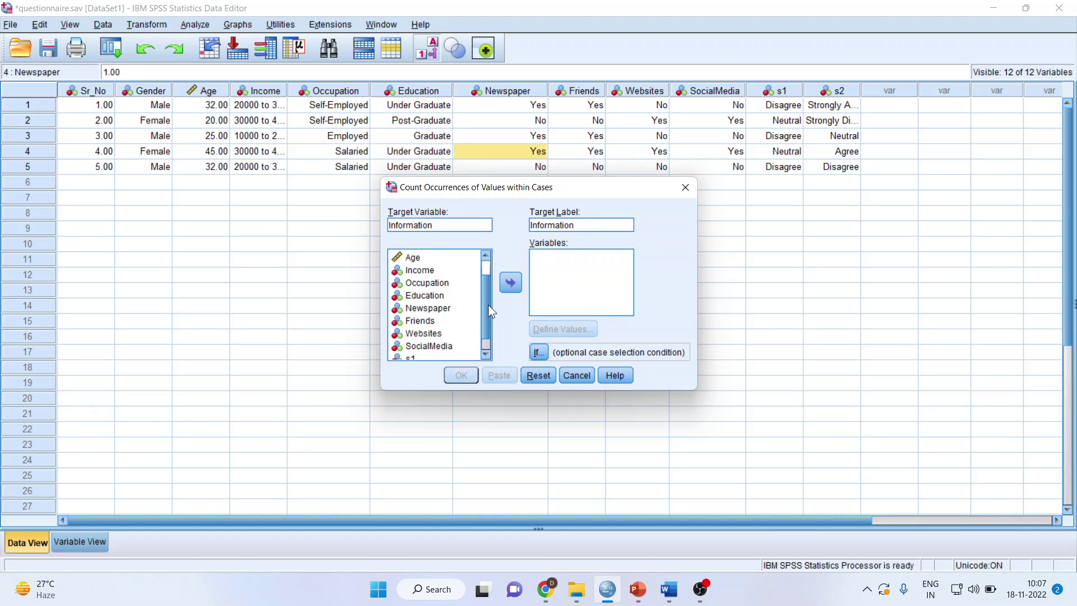
left_click(447, 297)
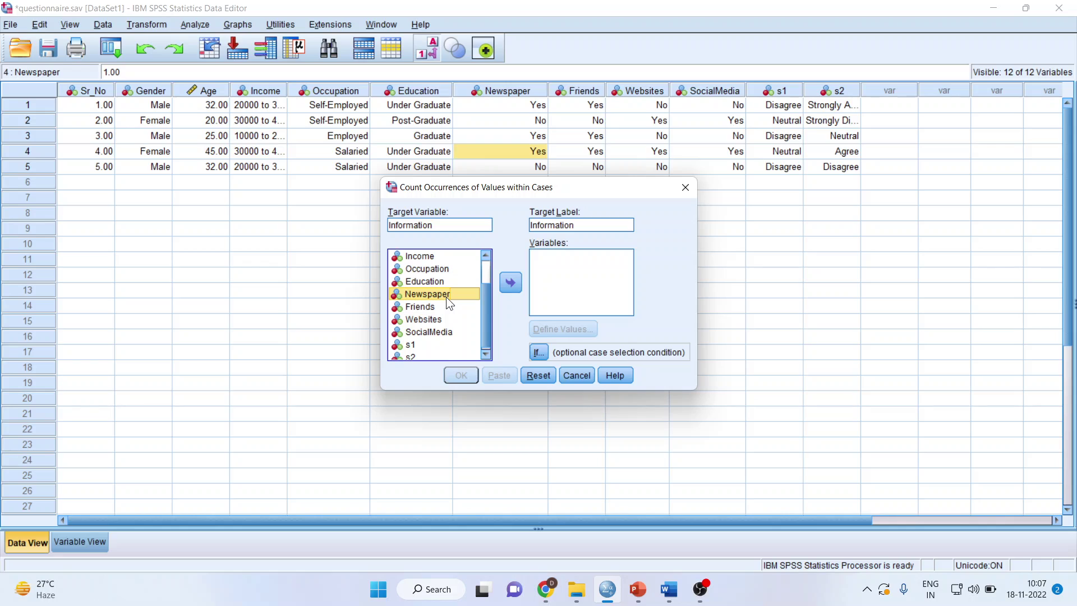
key("shift+Down")
key("shift+Down")
key("shift+Down")
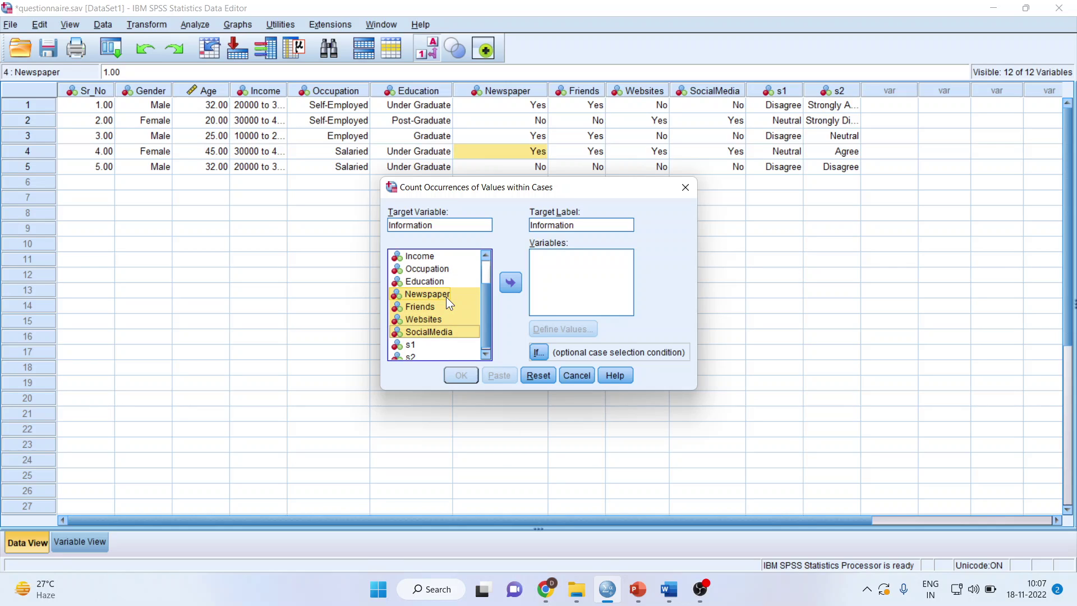
left_click(504, 285)
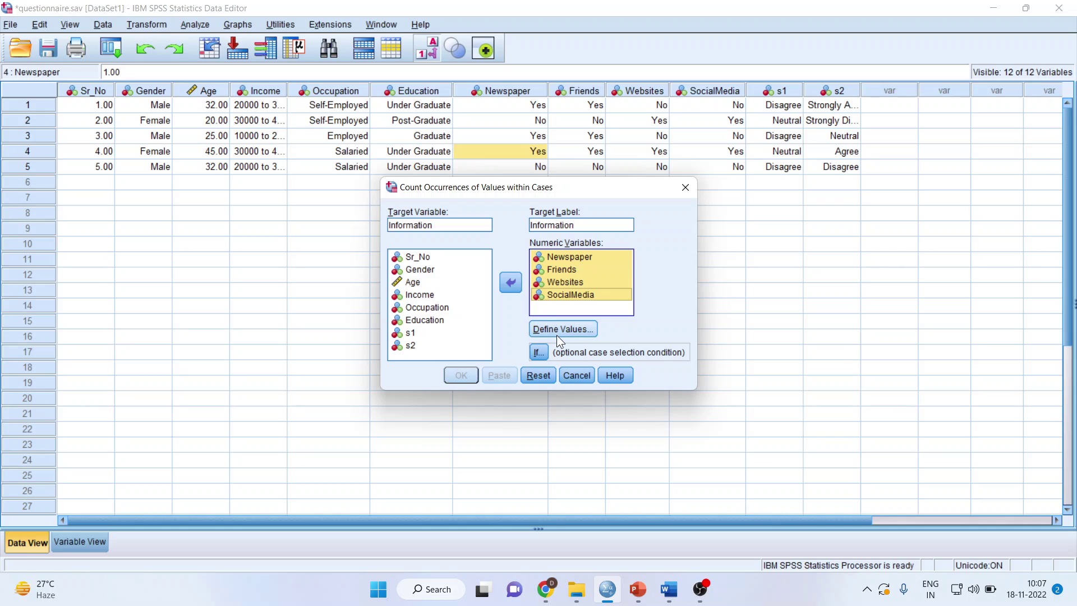
left_click(558, 331)
Step: Count value 1 across the four variables and run it to create the Information column
left_click(417, 213)
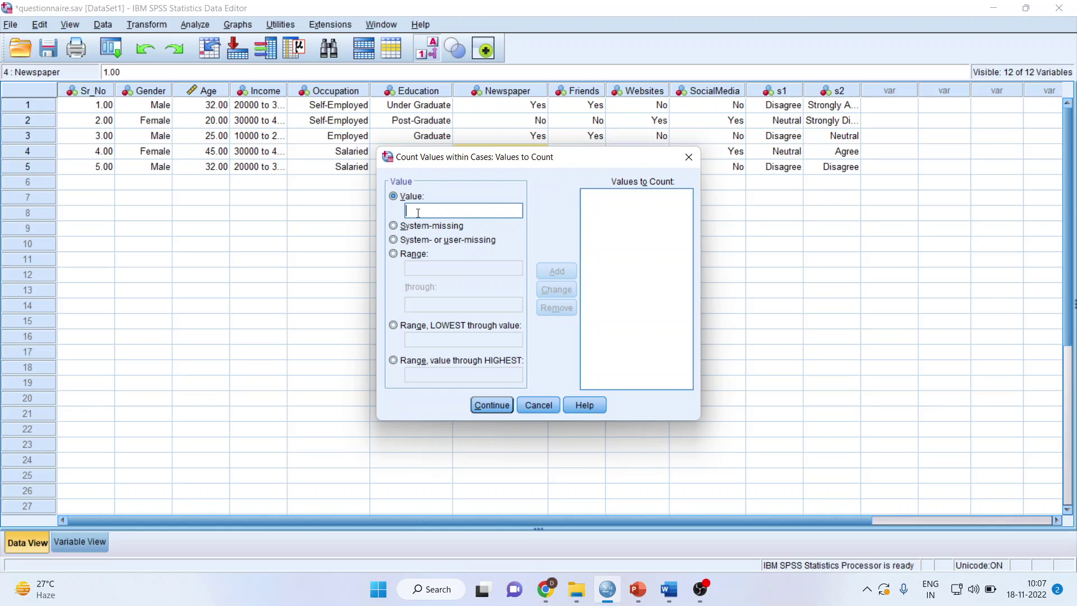
type("1")
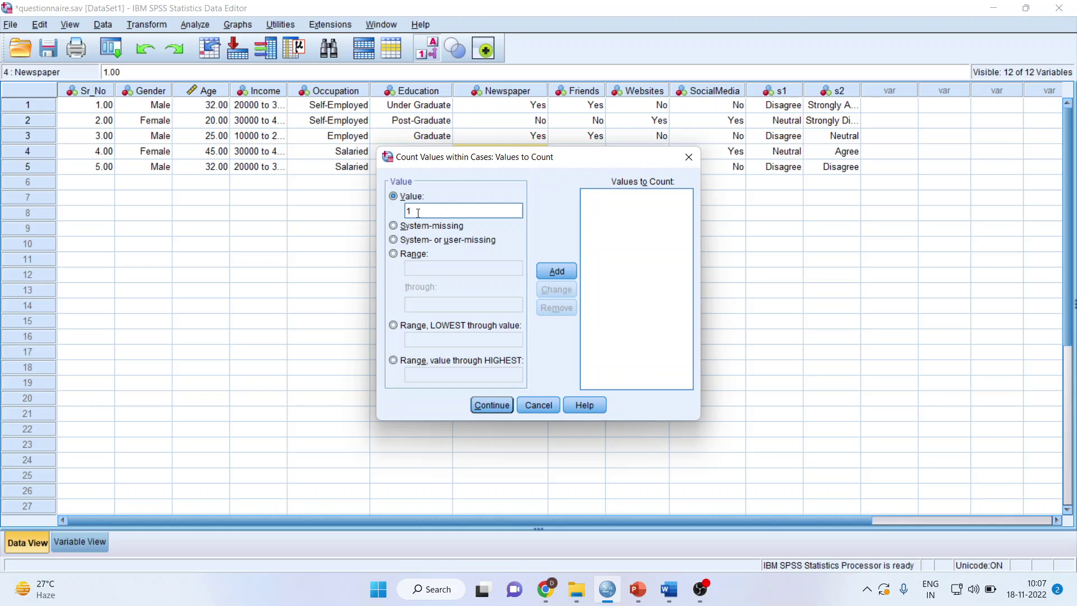
left_click(548, 270)
left_click(481, 406)
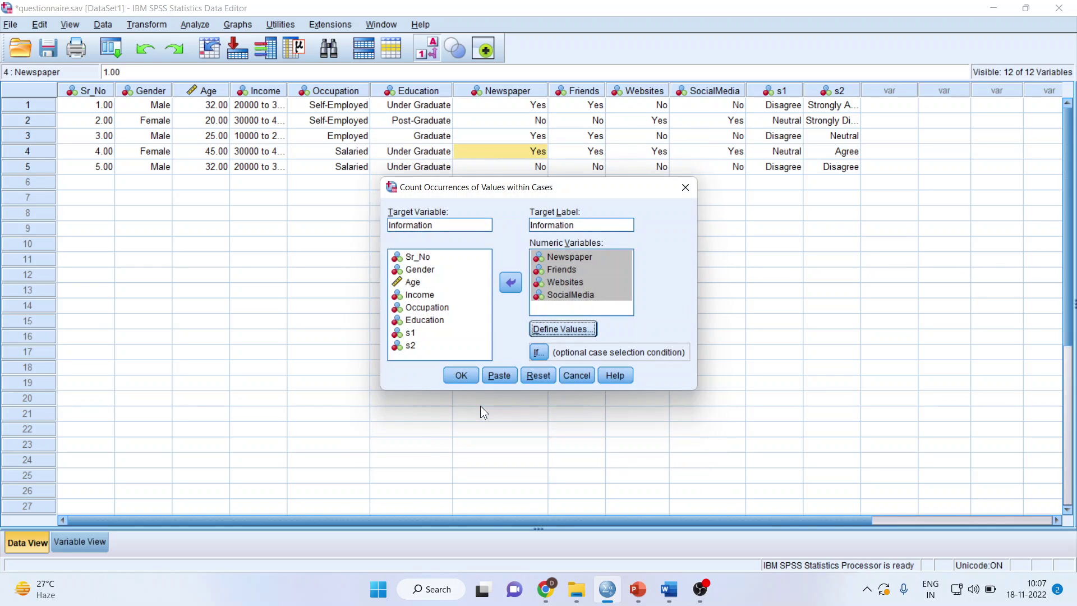
left_click(466, 380)
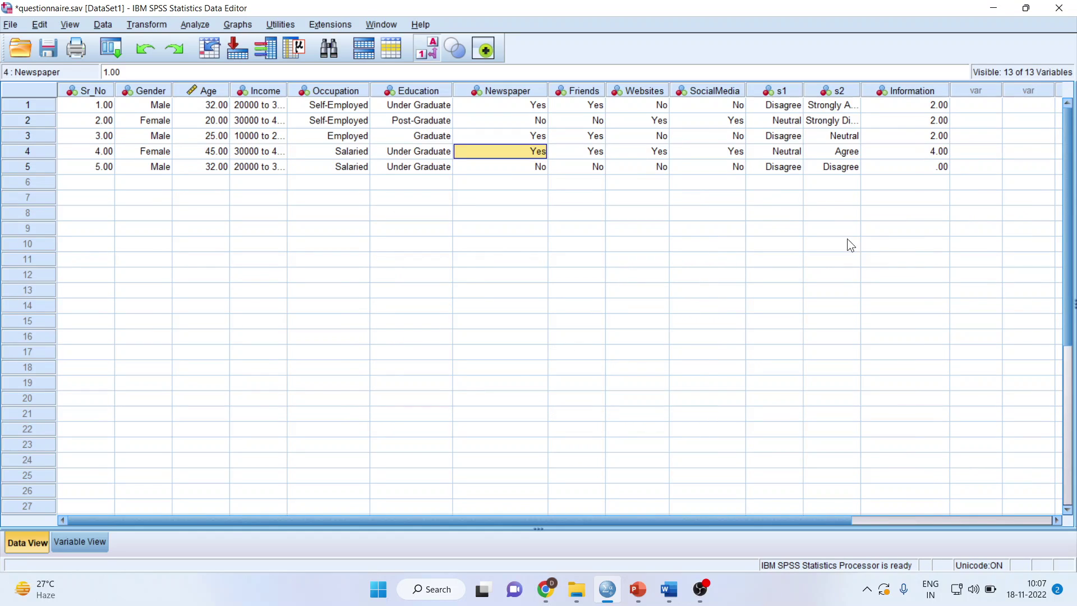
Step: Verify the Information counts (2, 2, 2, 4, 0) against each case's Yes answers, then return to PowerPoint
left_click(919, 105)
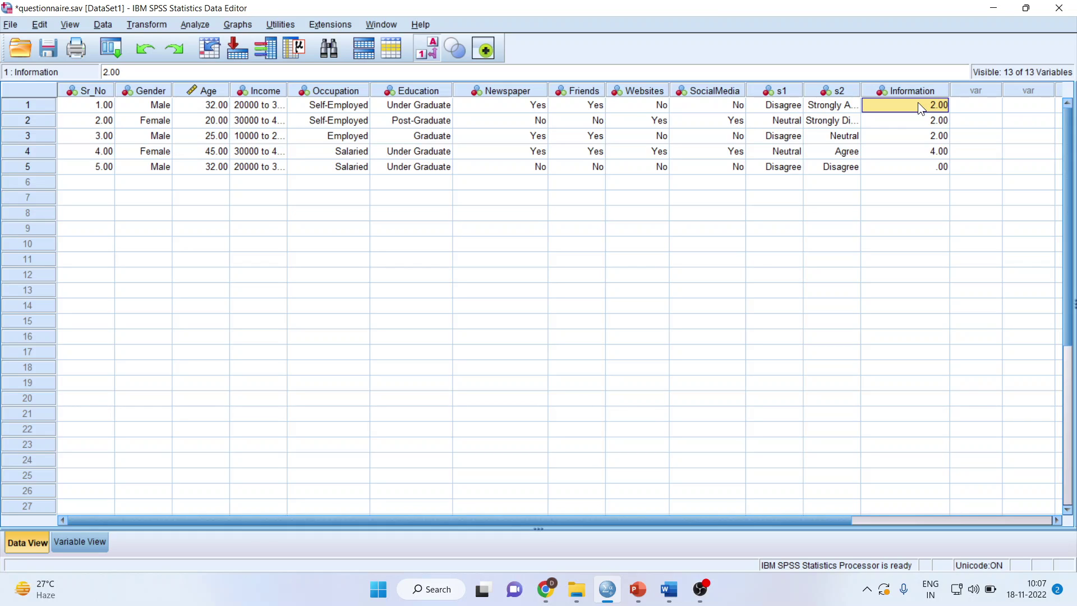
left_click(919, 119)
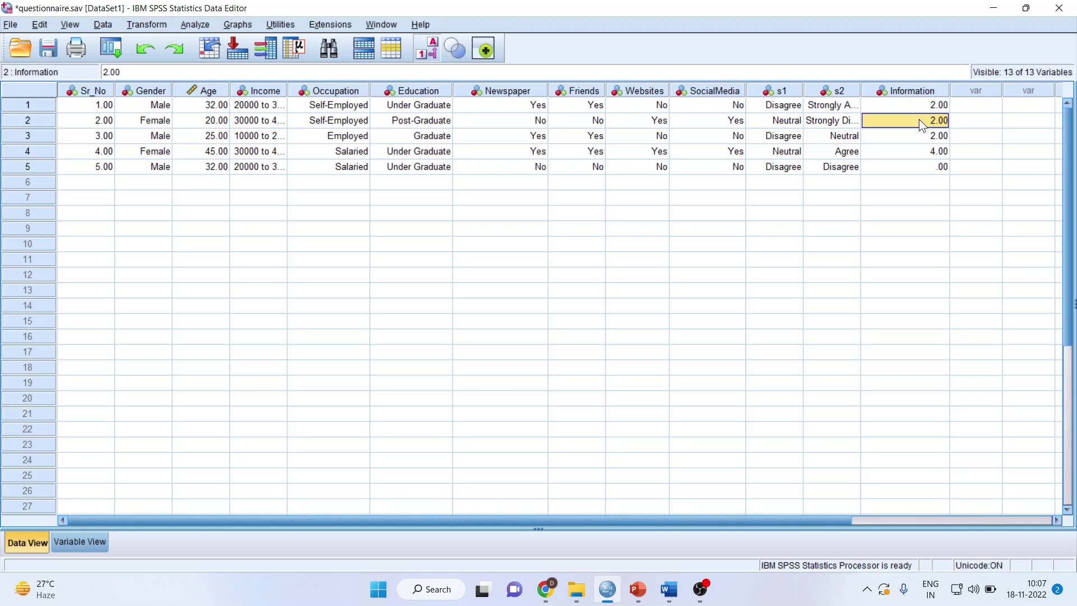
left_click(667, 121)
left_click(701, 127)
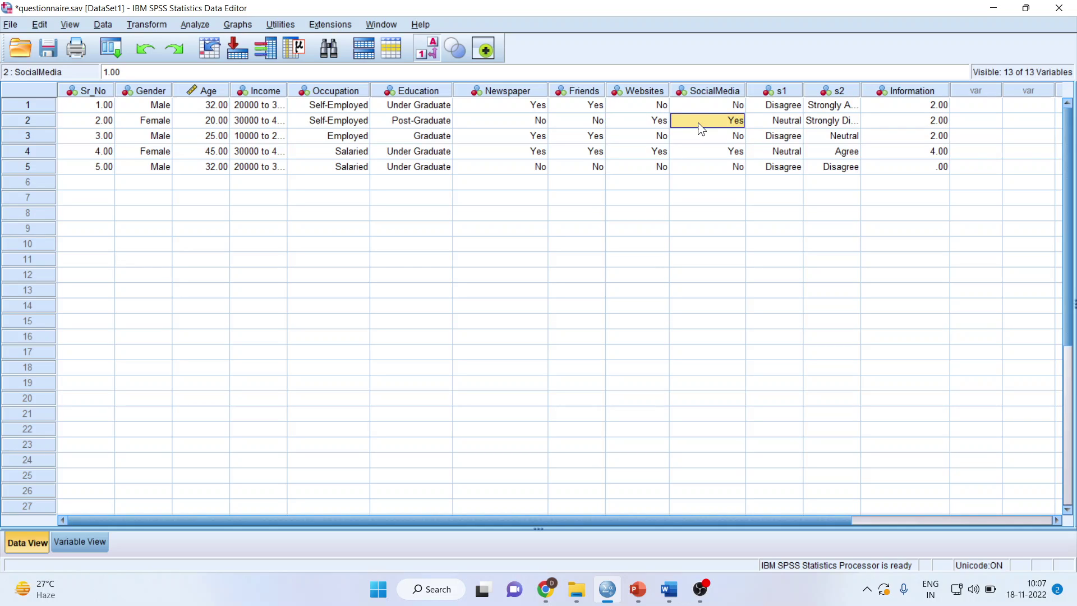
left_click(908, 136)
left_click(910, 149)
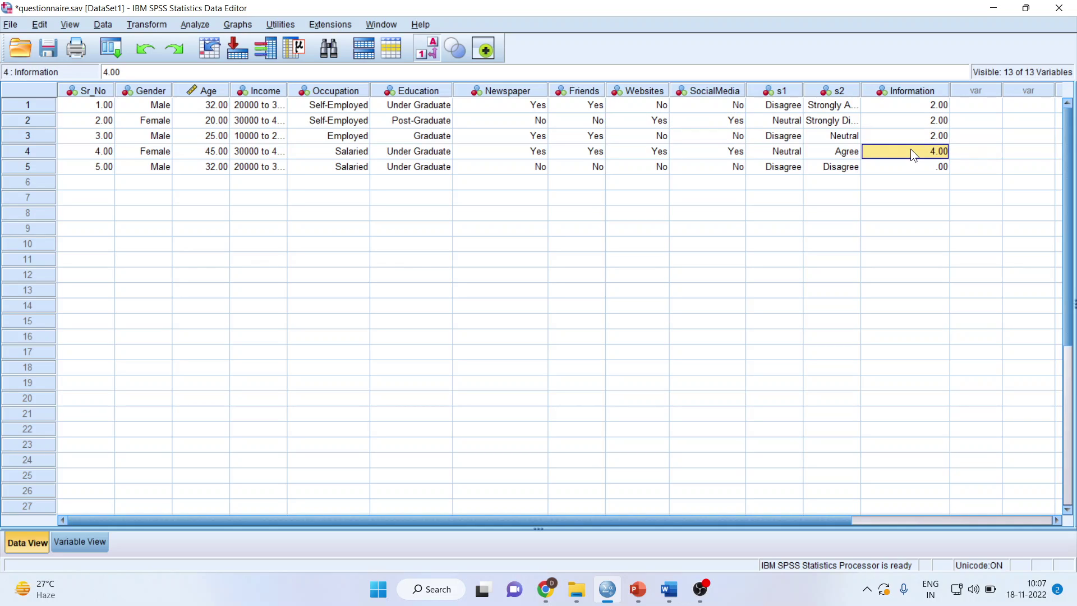
left_click(921, 172)
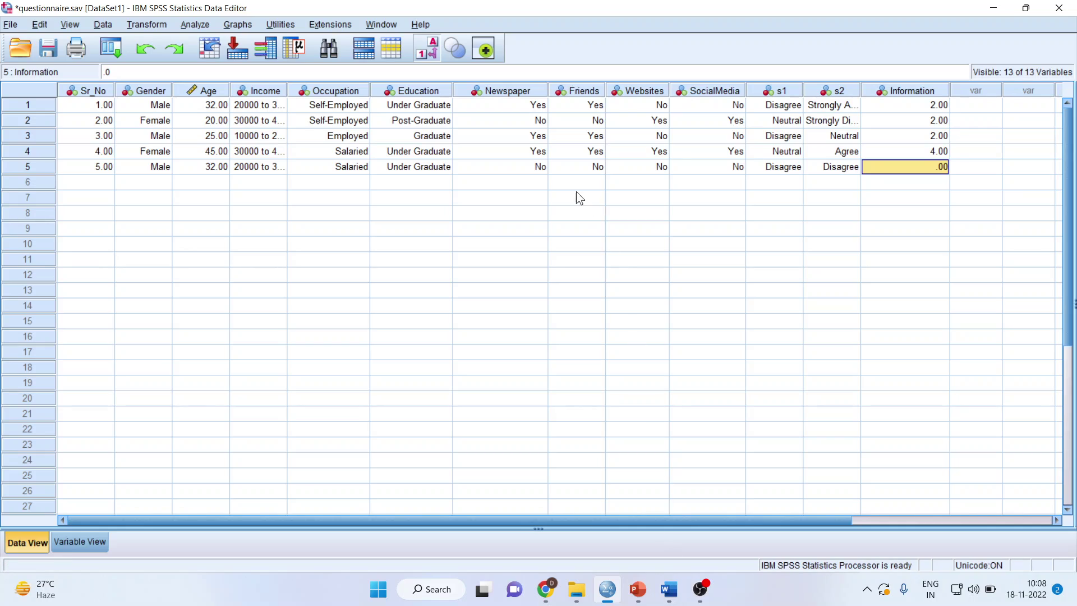
left_click_drag(534, 186, 700, 182)
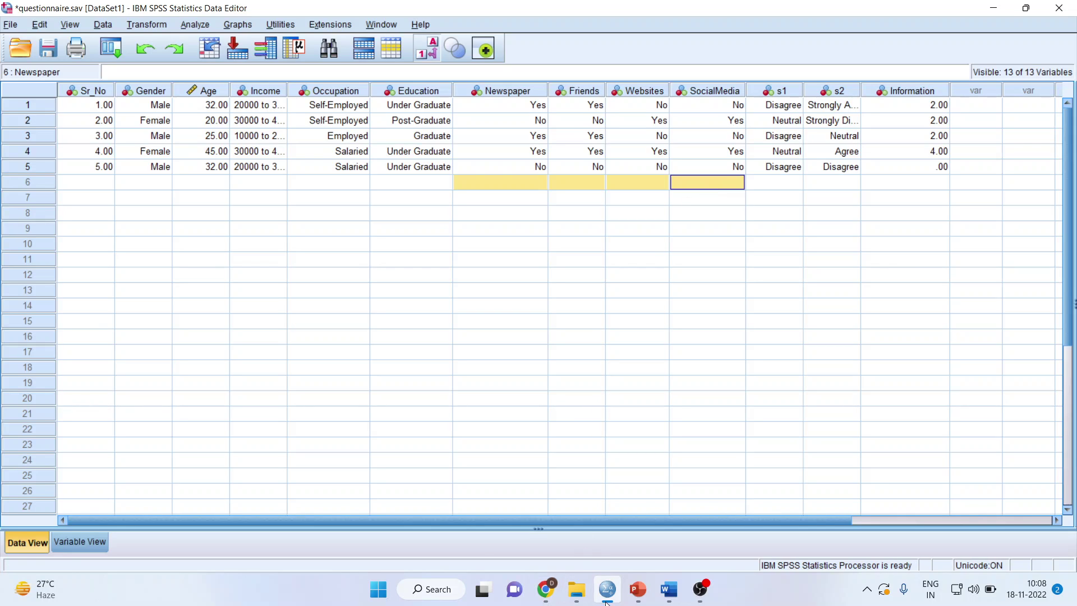
left_click(637, 588)
Step: Display slide 2, the closing Thank You slide
left_click(109, 227)
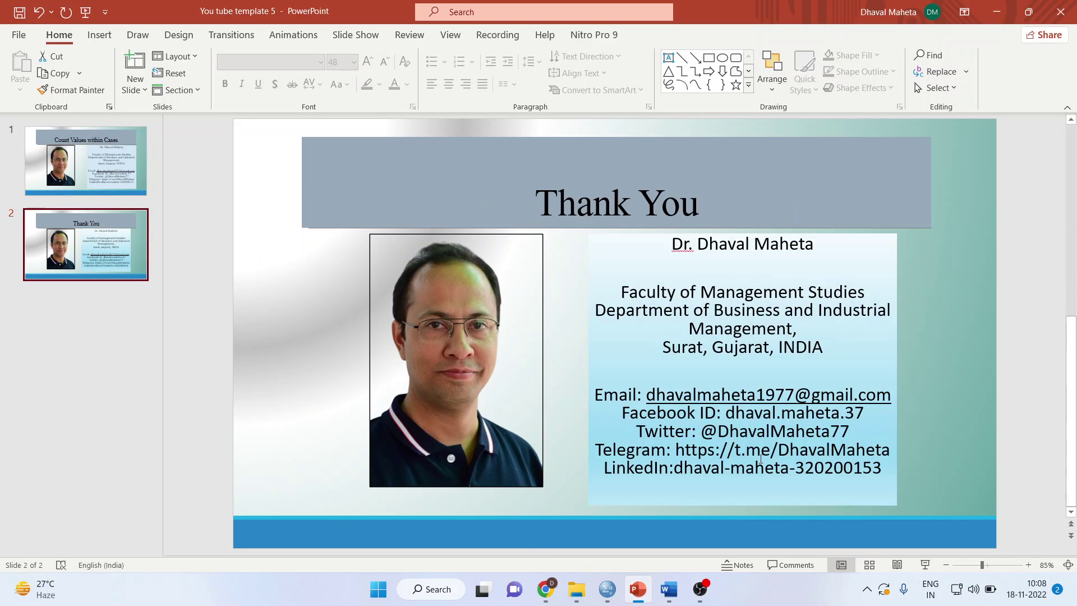